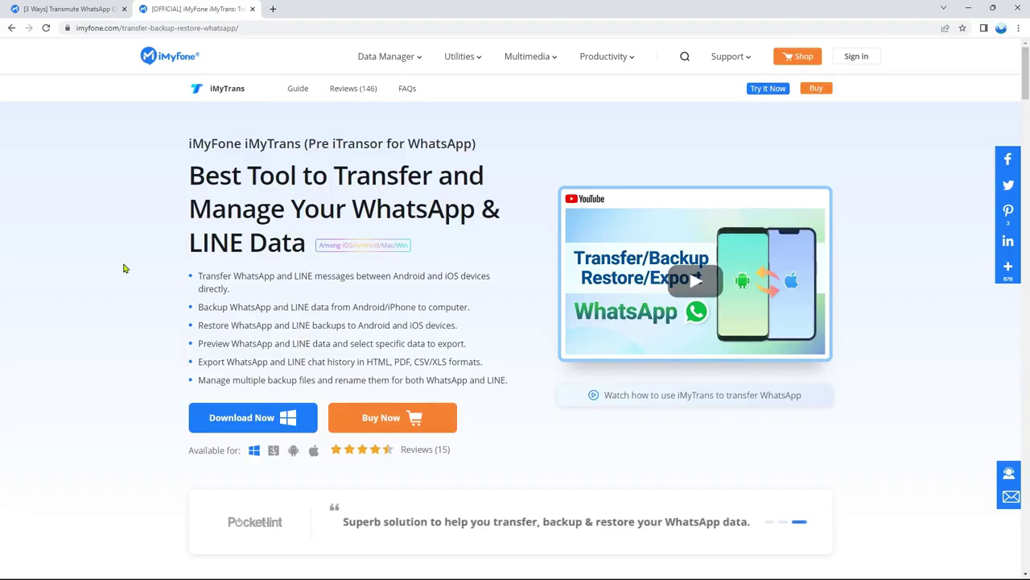
Scroll the iMyTrans product page down to the Transfer and Restore WhatsApp feature sections.
scroll(474, 274, down, 2)
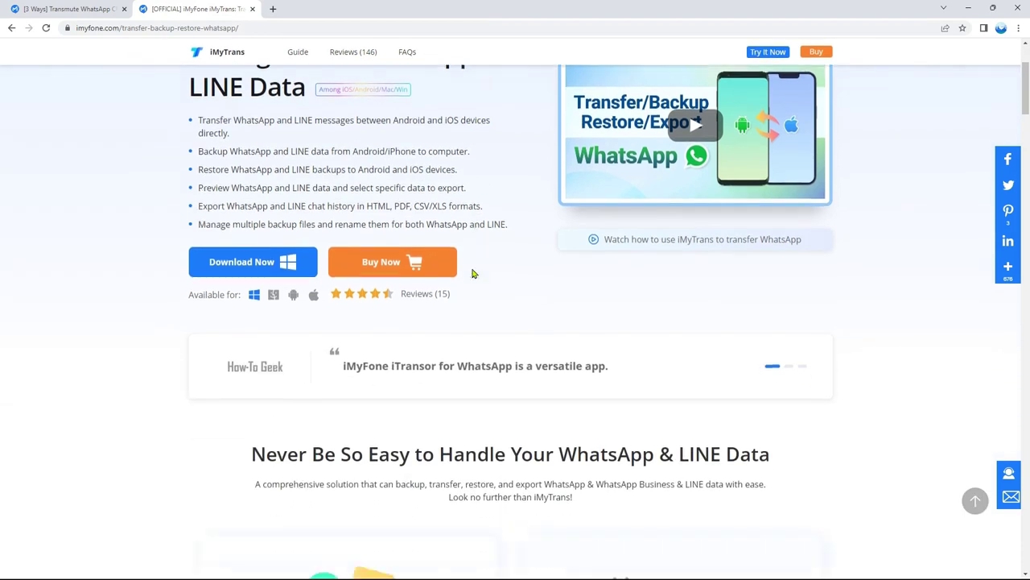
scroll(474, 275, down, 3)
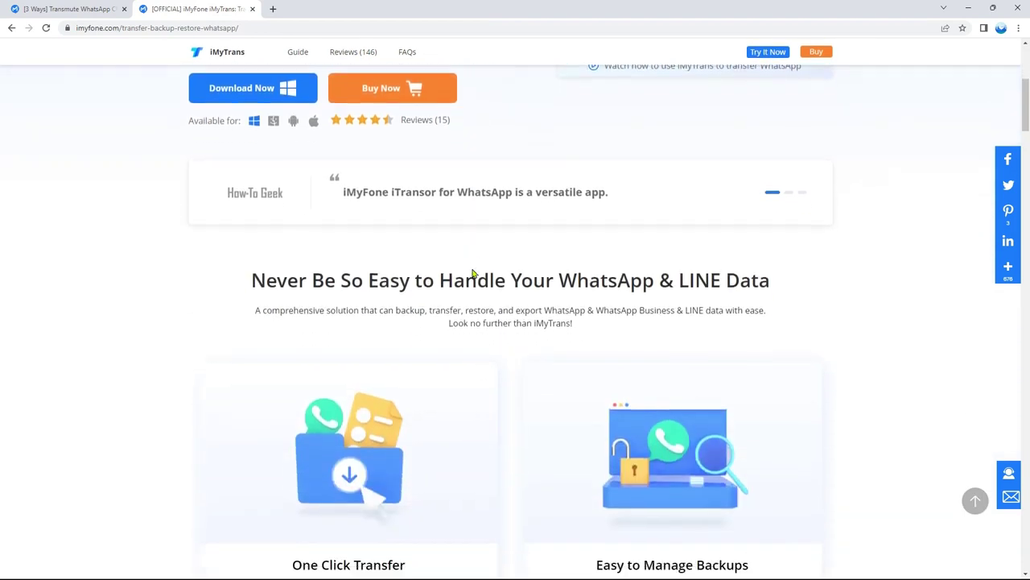
scroll(472, 274, down, 1)
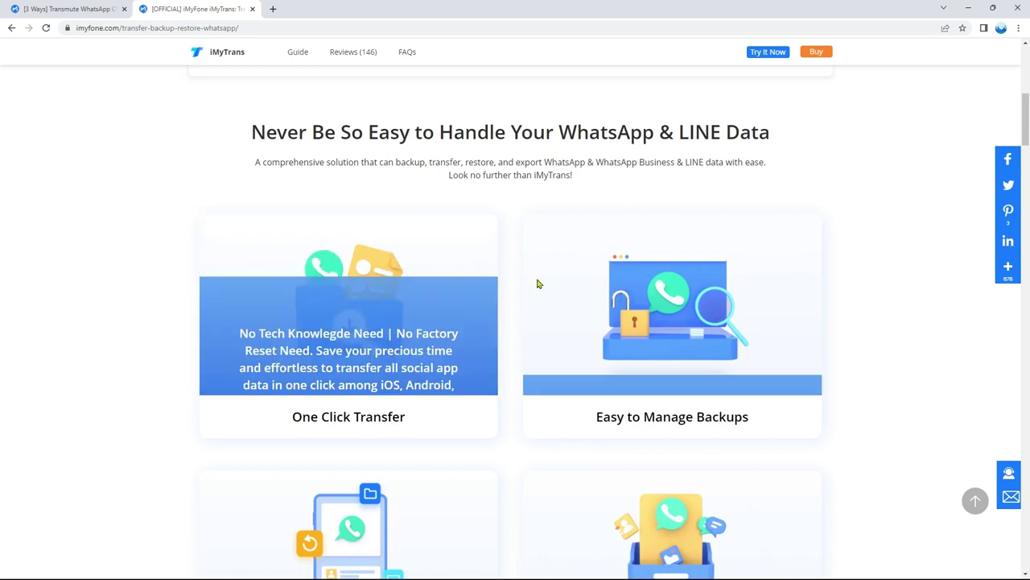
scroll(868, 311, down, 3)
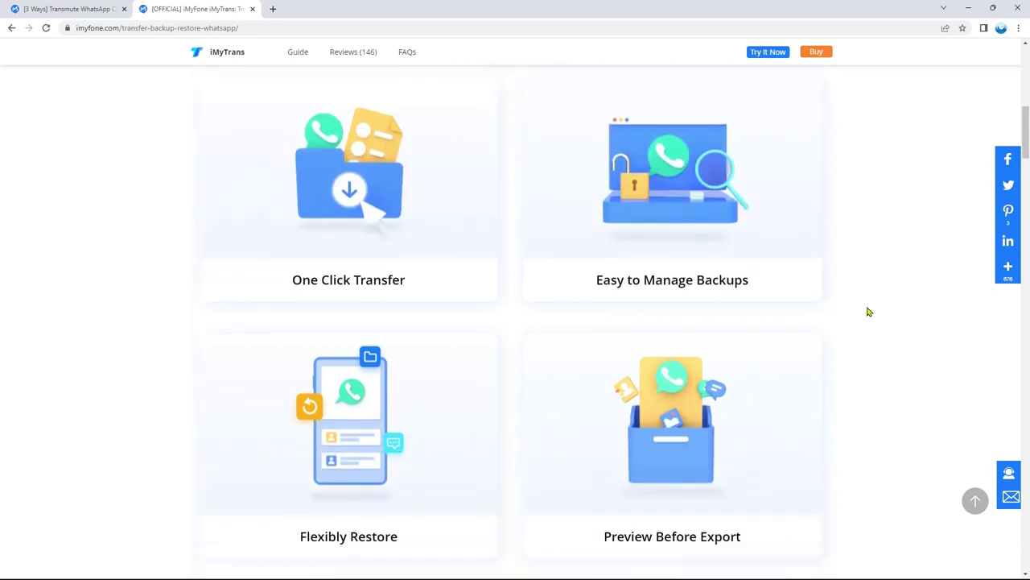
scroll(868, 311, down, 4)
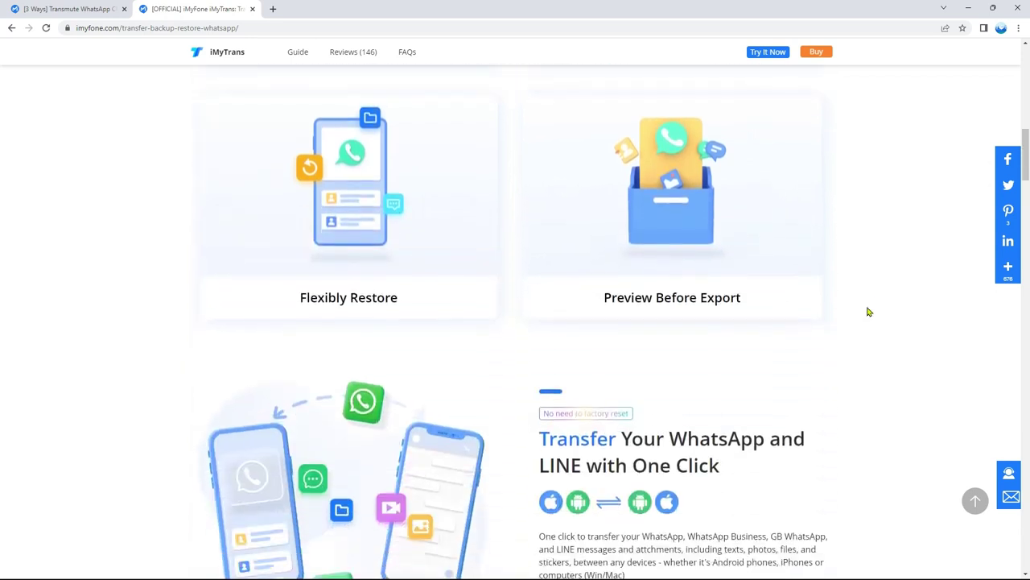
scroll(868, 312, down, 1)
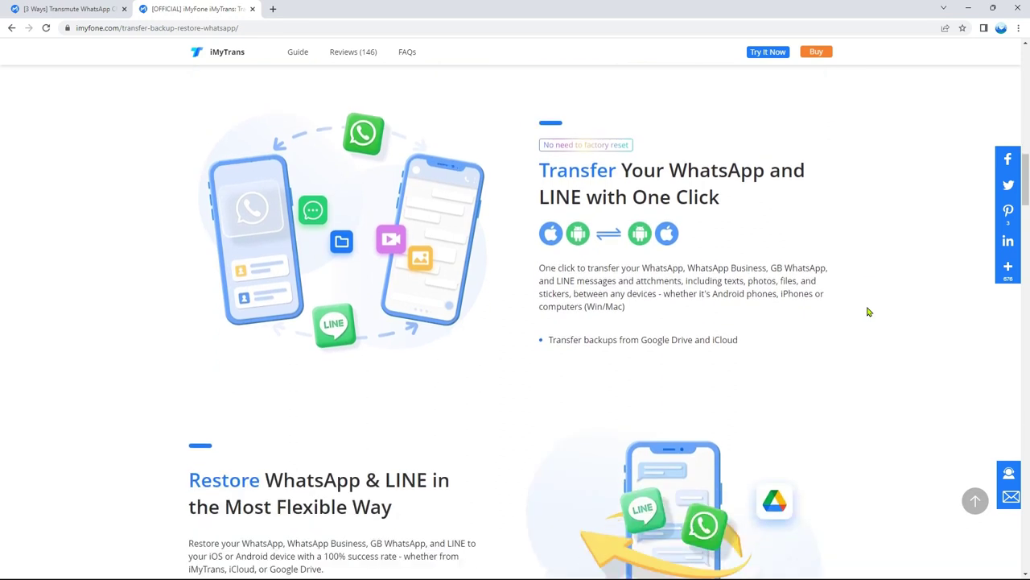
scroll(868, 312, down, 1)
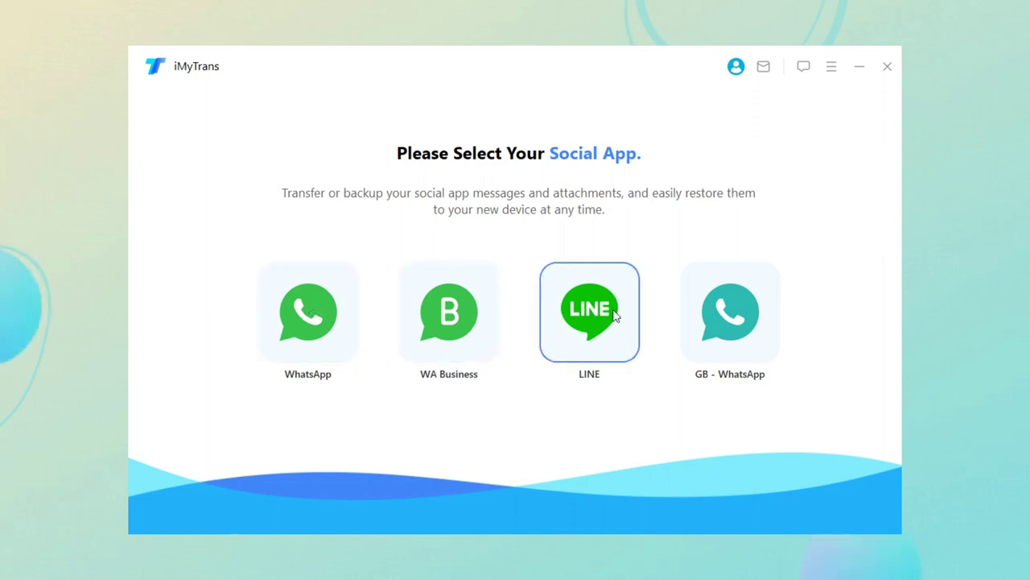
Pick WhatsApp, go to Back Up, and keep the connected Android phone as the device.
click(302, 311)
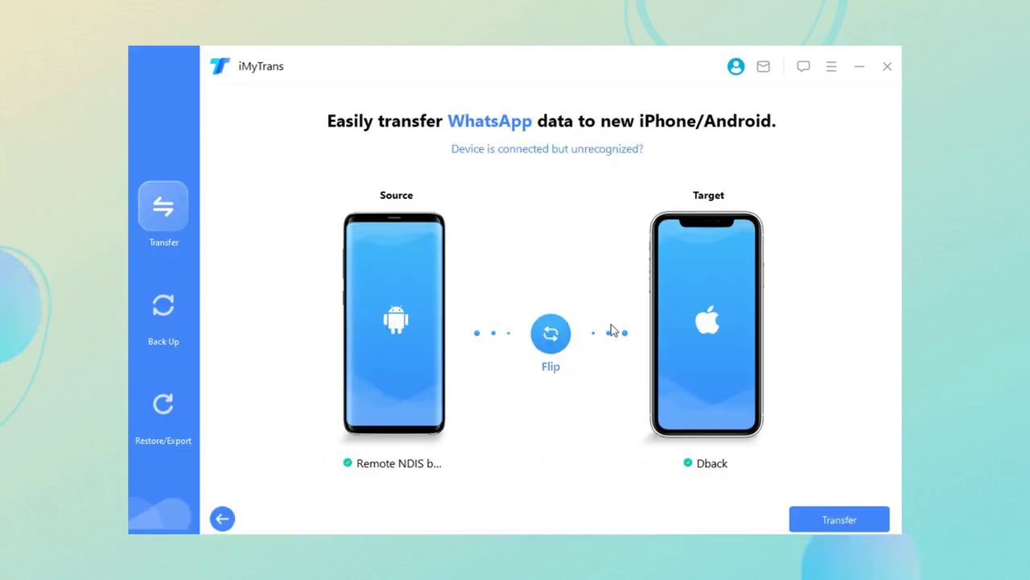
click(164, 306)
click(457, 430)
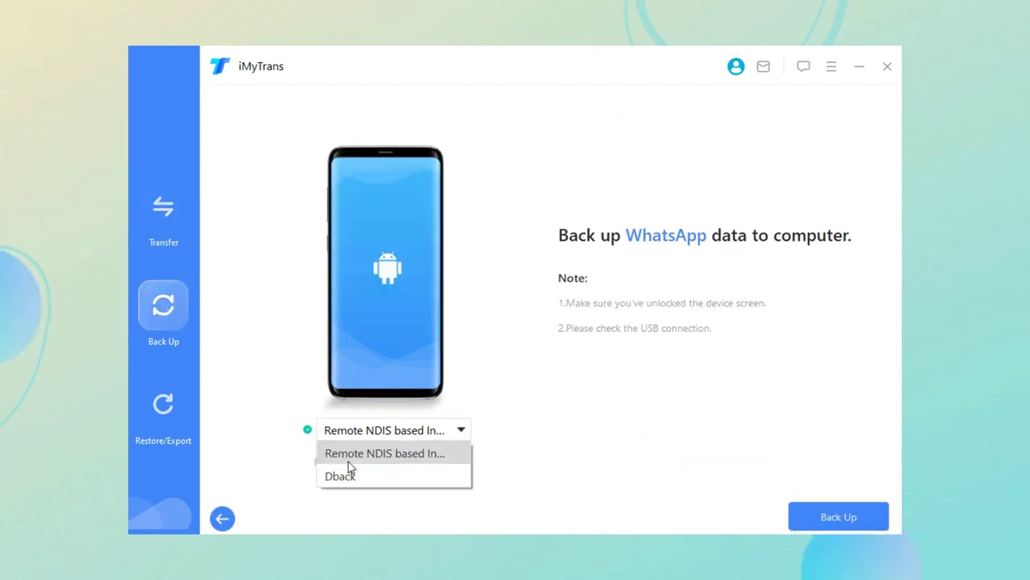
click(522, 414)
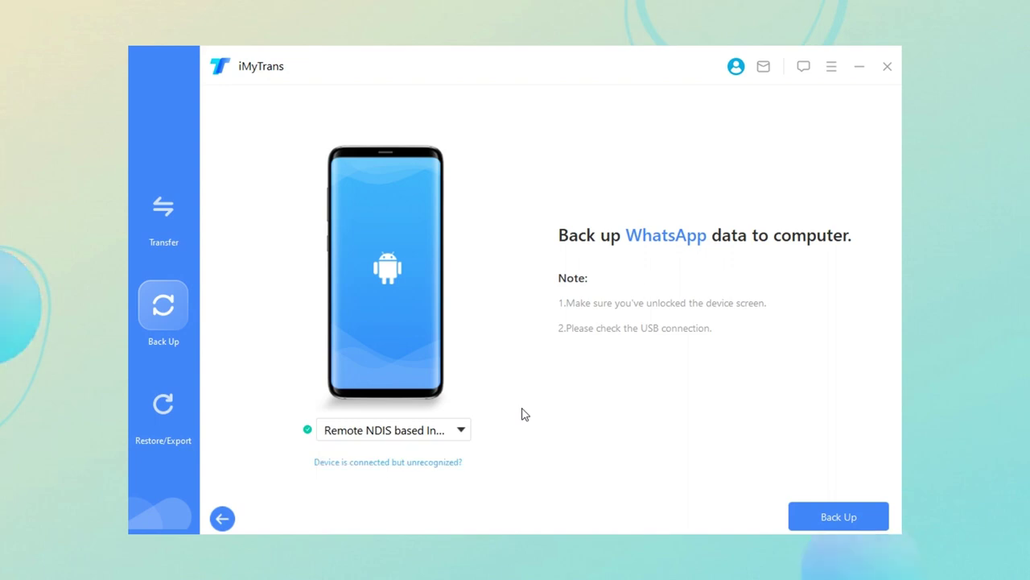
Import from Google Drive via Restore/Export, signing in with the Google account and accepting the terms.
click(172, 412)
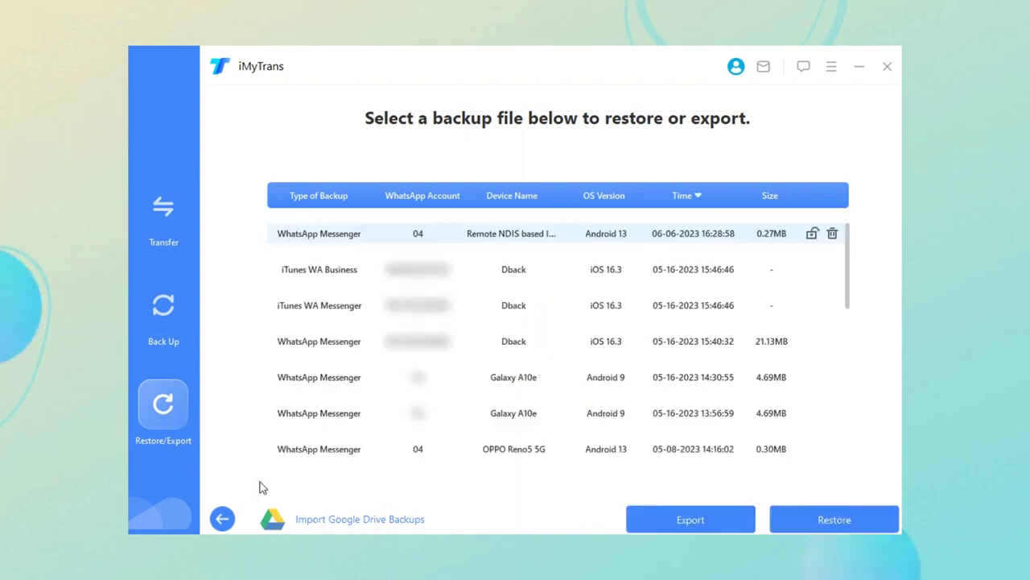
click(363, 519)
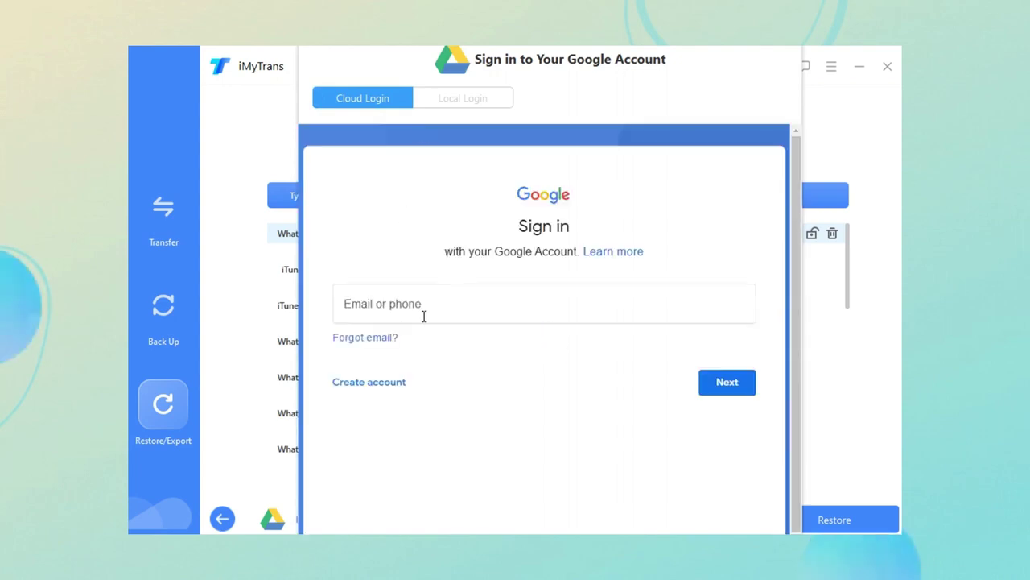
click(423, 315)
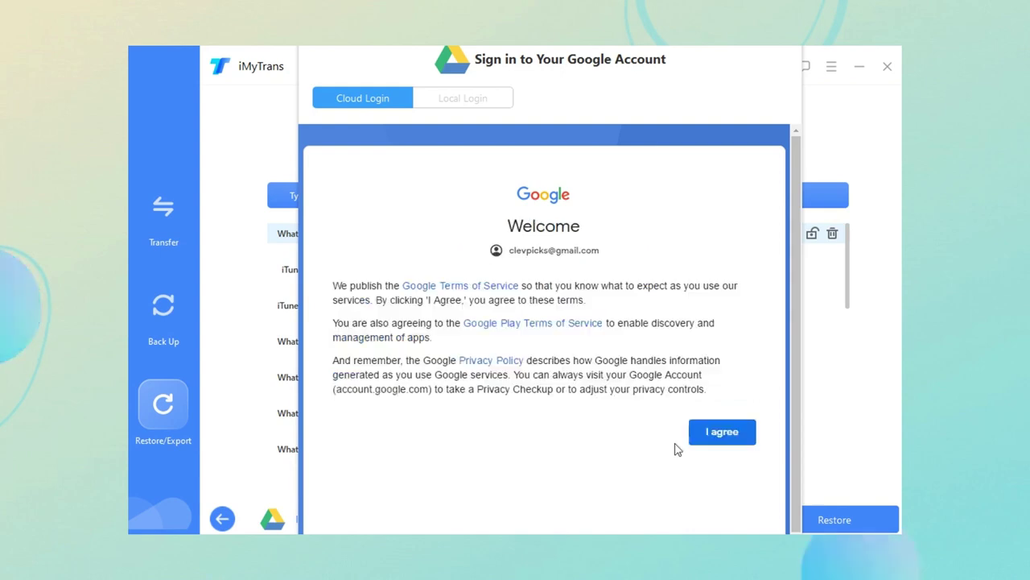
click(710, 438)
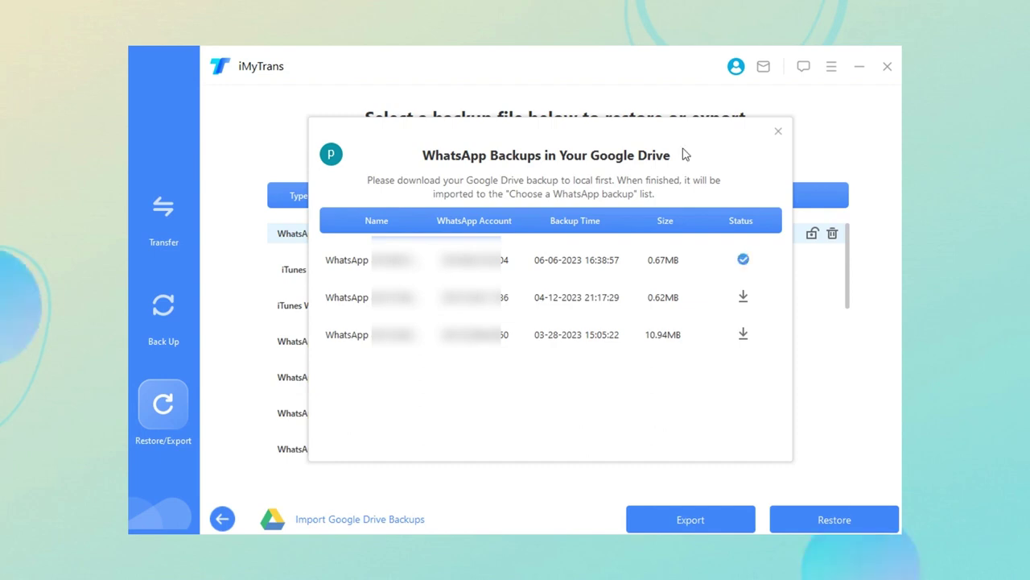
Close the Drive list and restore the newly imported Google Drive backup.
click(778, 131)
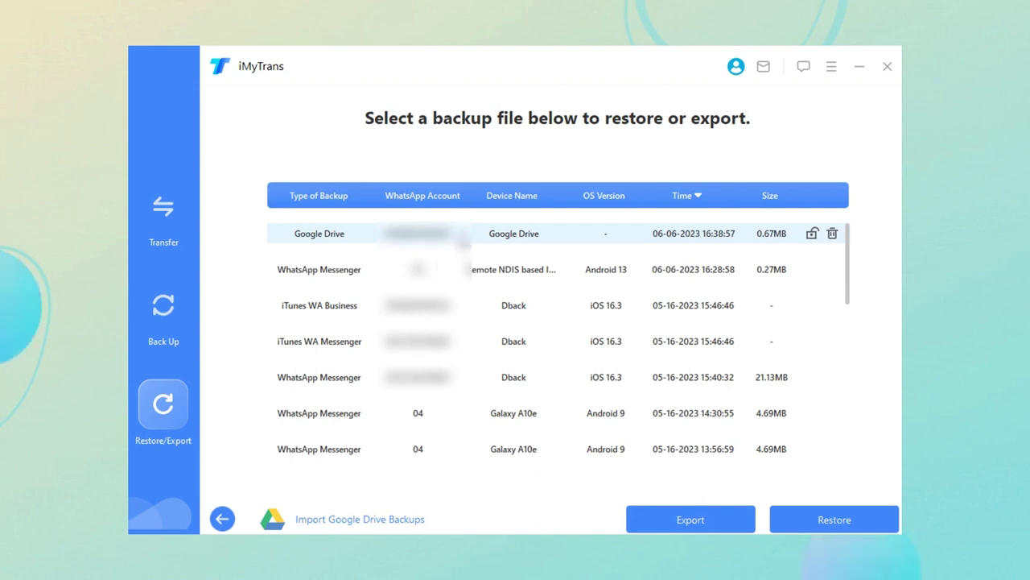
click(830, 522)
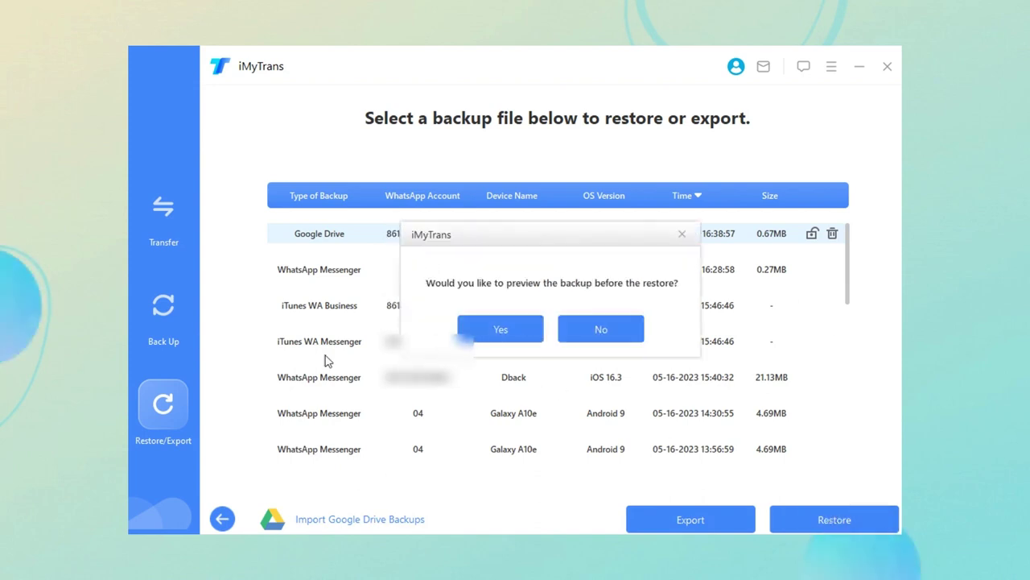
Preview the backup with its 64-character key and browse its four chats, including test and So.
click(521, 329)
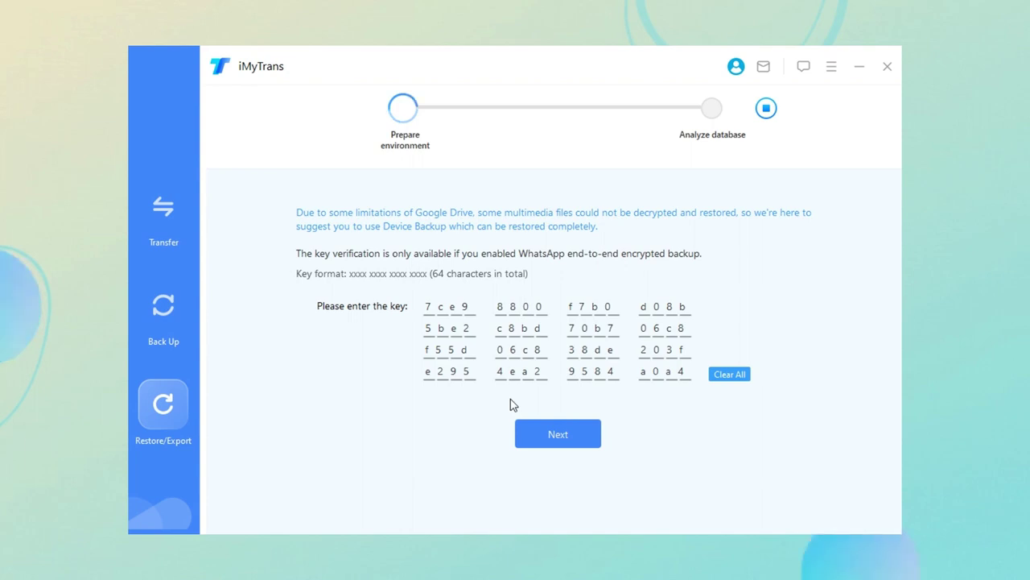
click(592, 436)
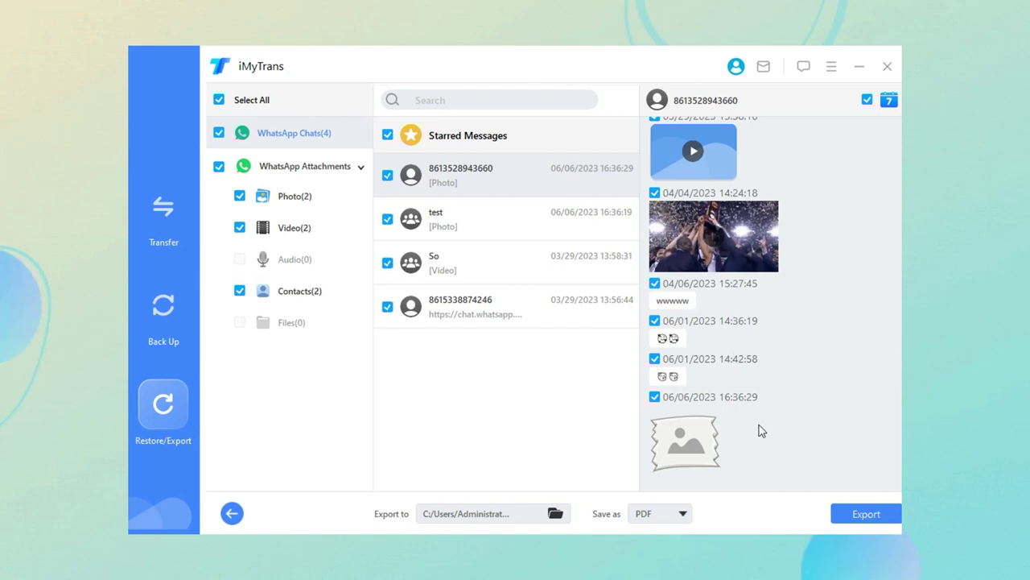
scroll(775, 407, up, 2)
scroll(794, 384, down, 2)
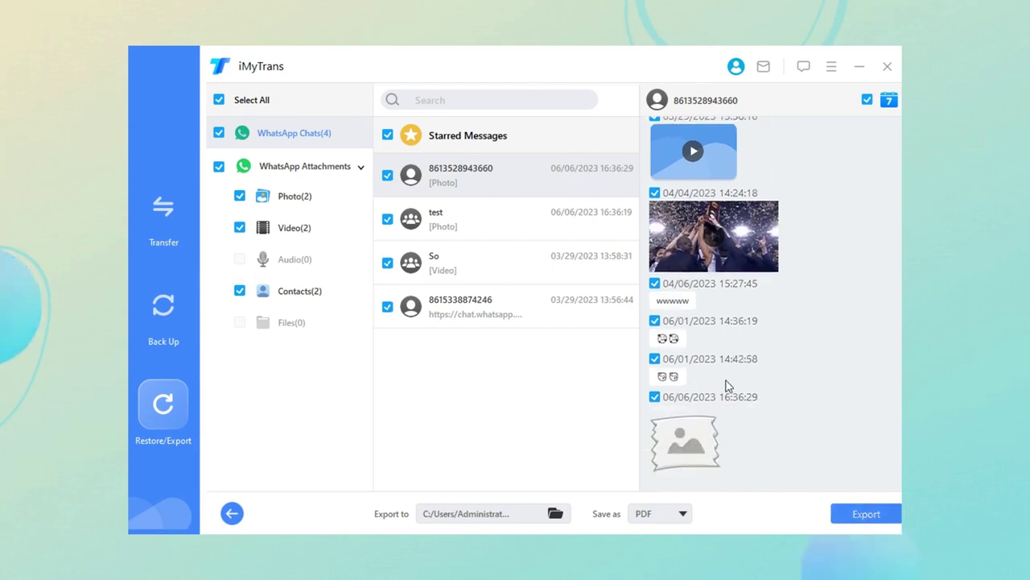
click(460, 207)
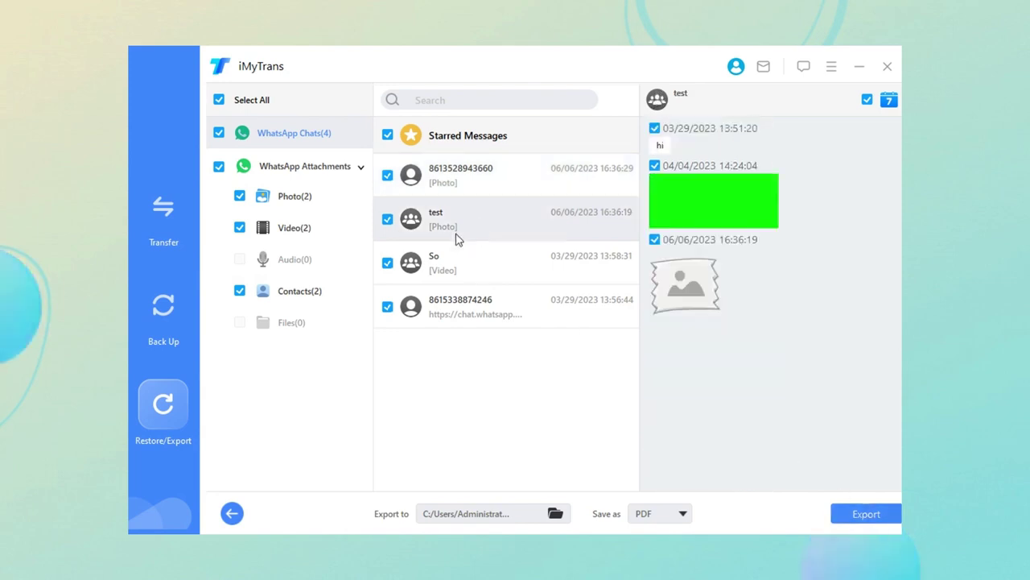
click(552, 278)
click(534, 321)
click(531, 174)
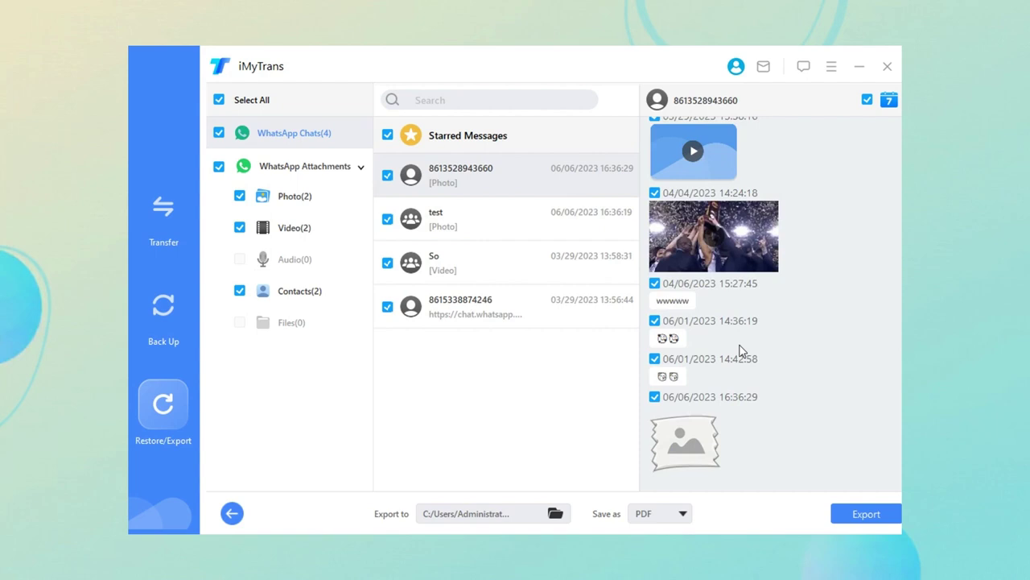
scroll(741, 352, up, 3)
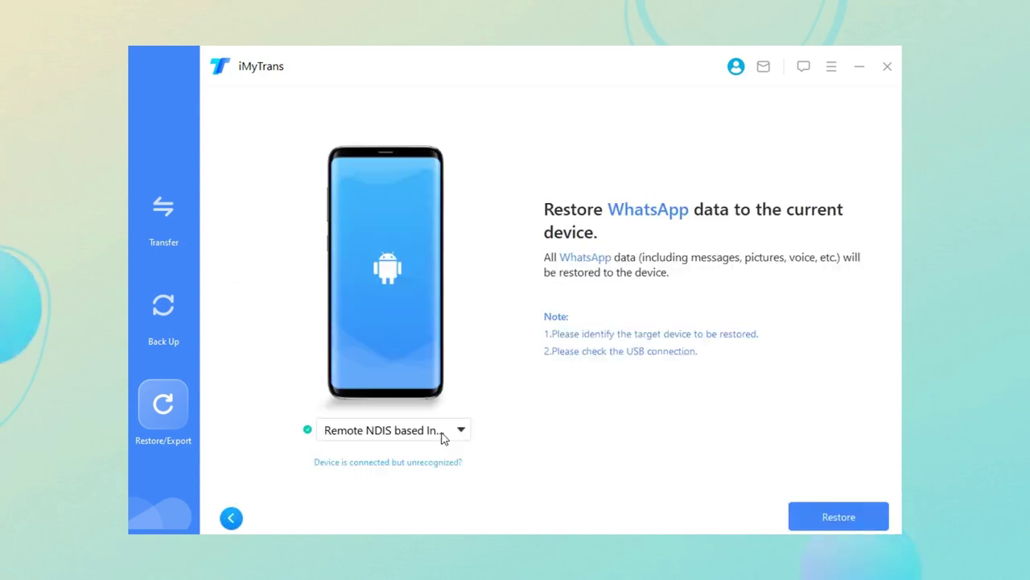
Choose the Dback iPhone as restore target and accept the WhatsApp data erase warning.
click(463, 431)
click(358, 480)
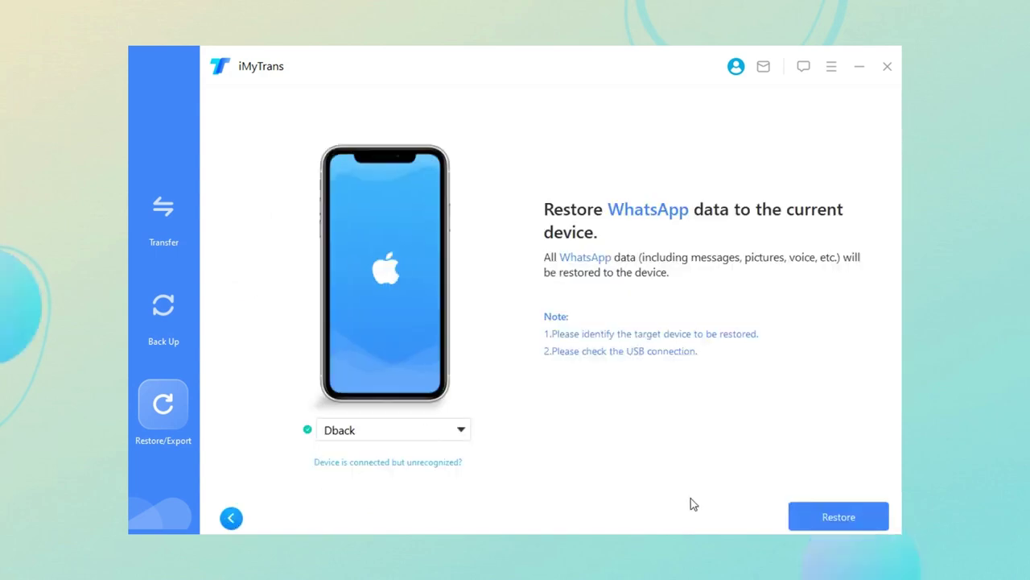
click(831, 517)
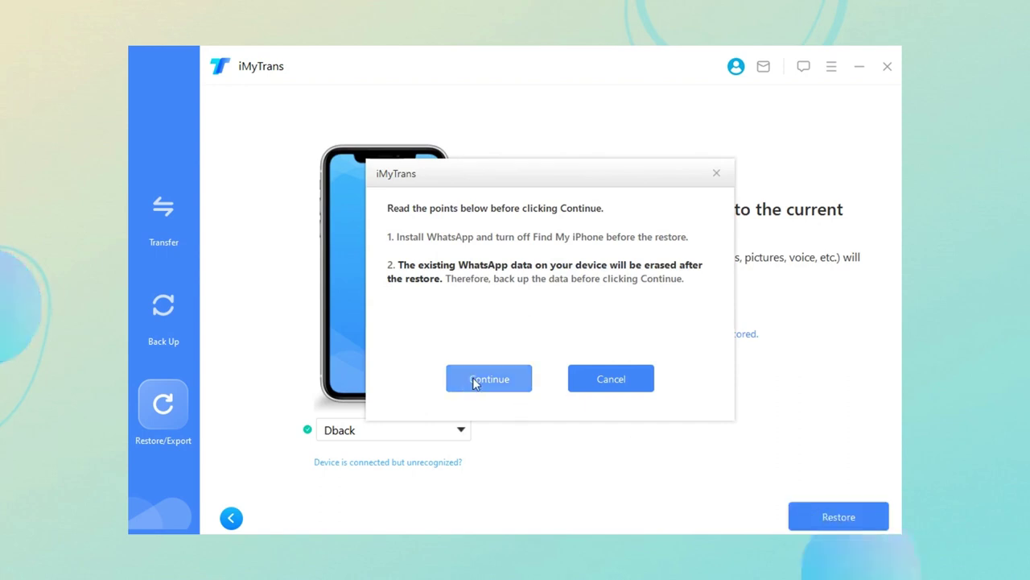
click(523, 383)
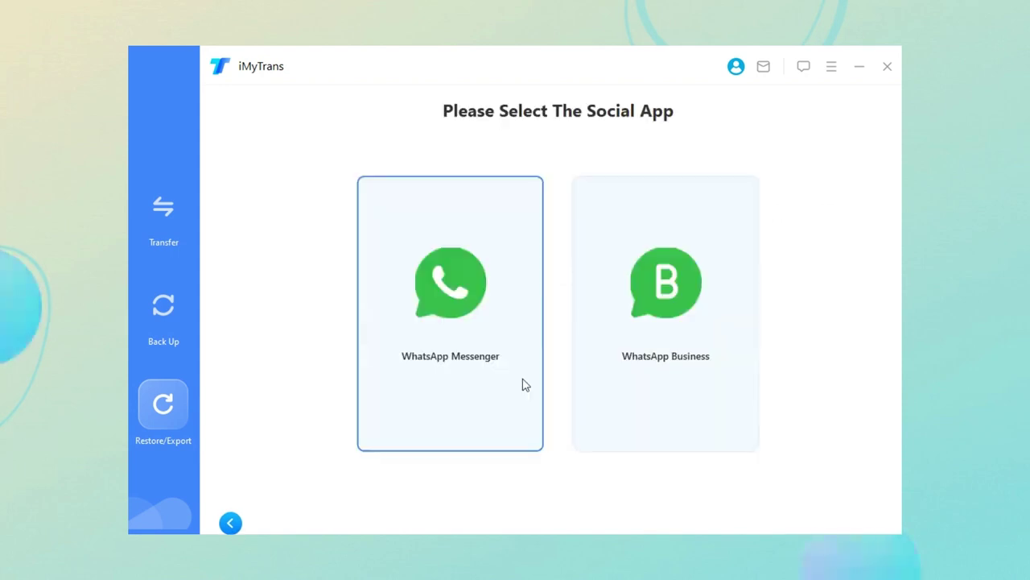
Choose WhatsApp Messenger as the app to restore the backup into.
click(445, 364)
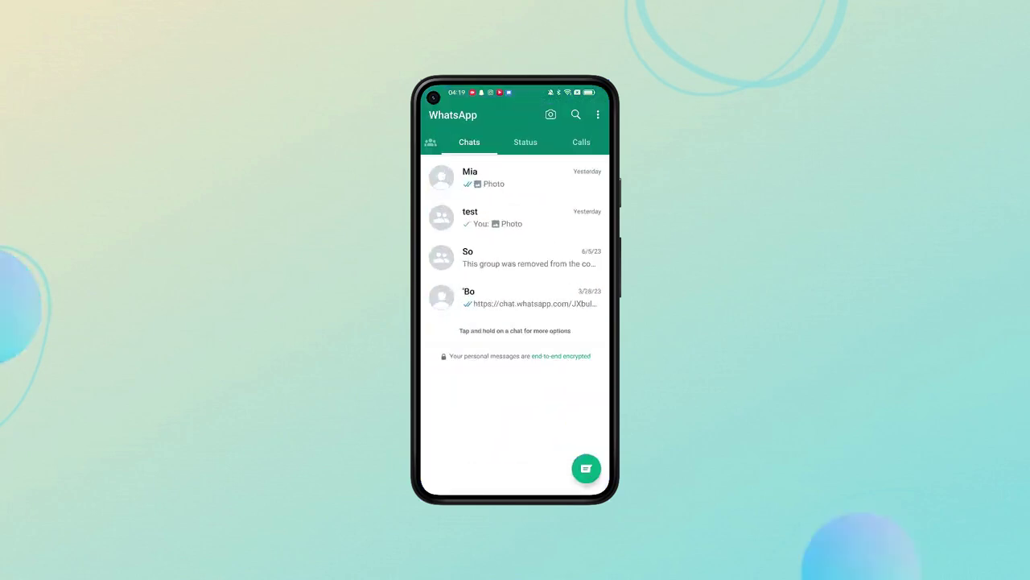
Export the first contact's restored chat with media included.
click(515, 177)
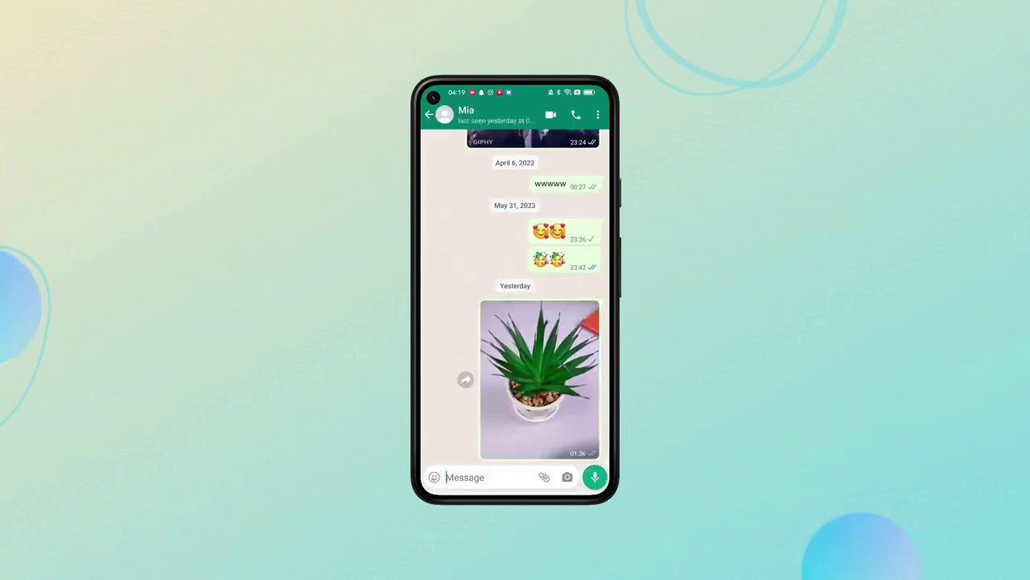
click(598, 115)
click(521, 265)
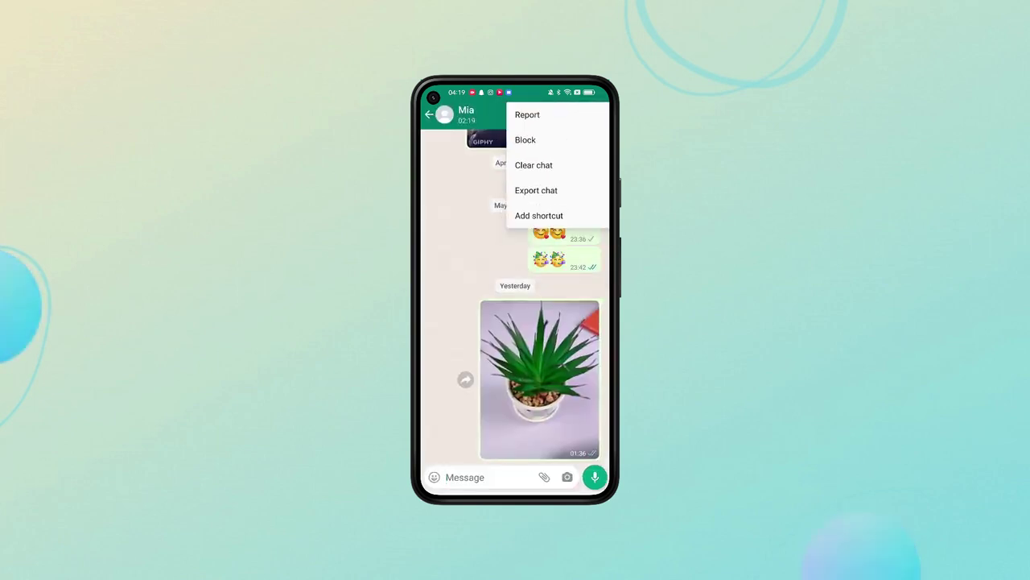
click(536, 190)
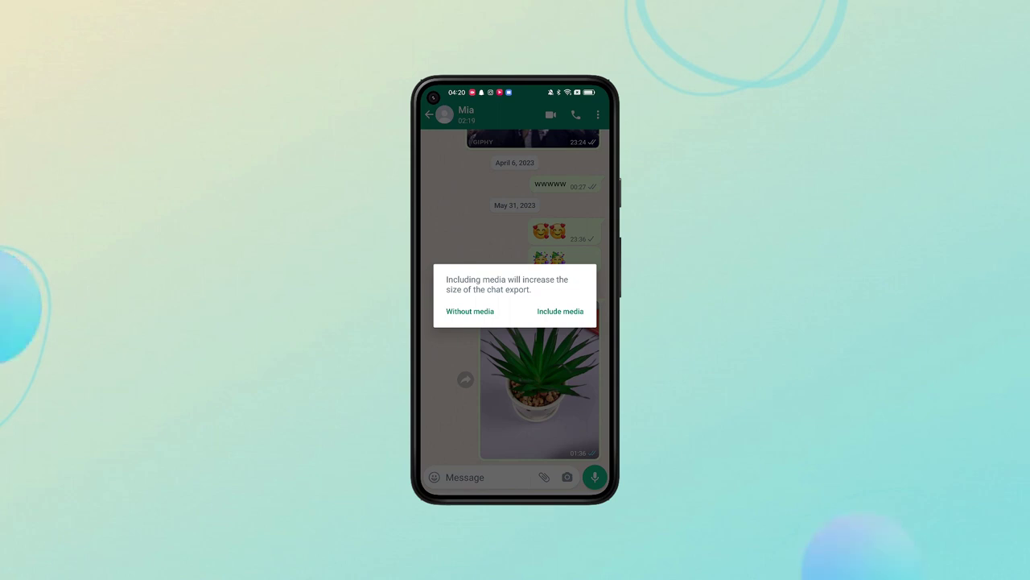
click(560, 311)
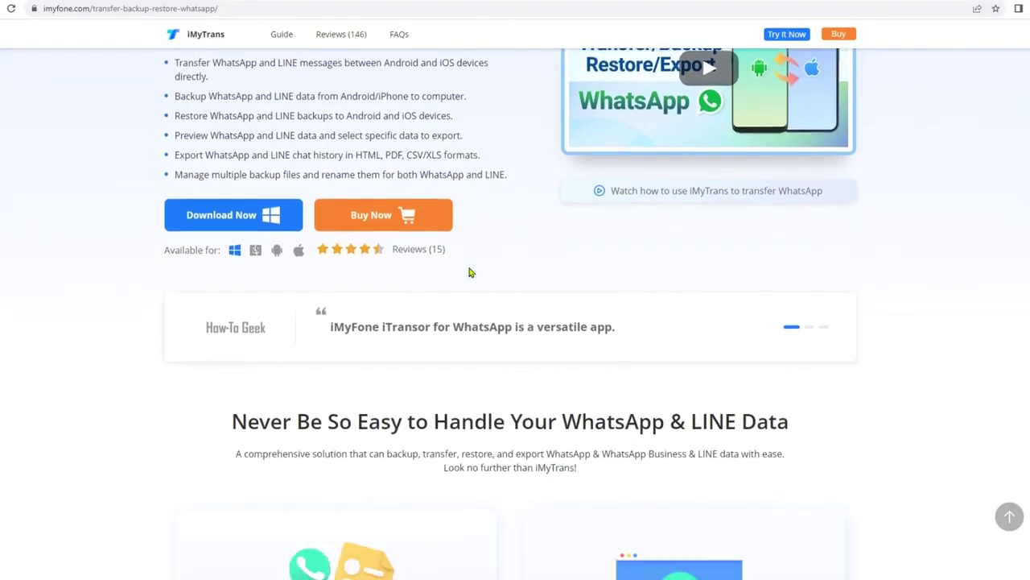
scroll(471, 273, down, 4)
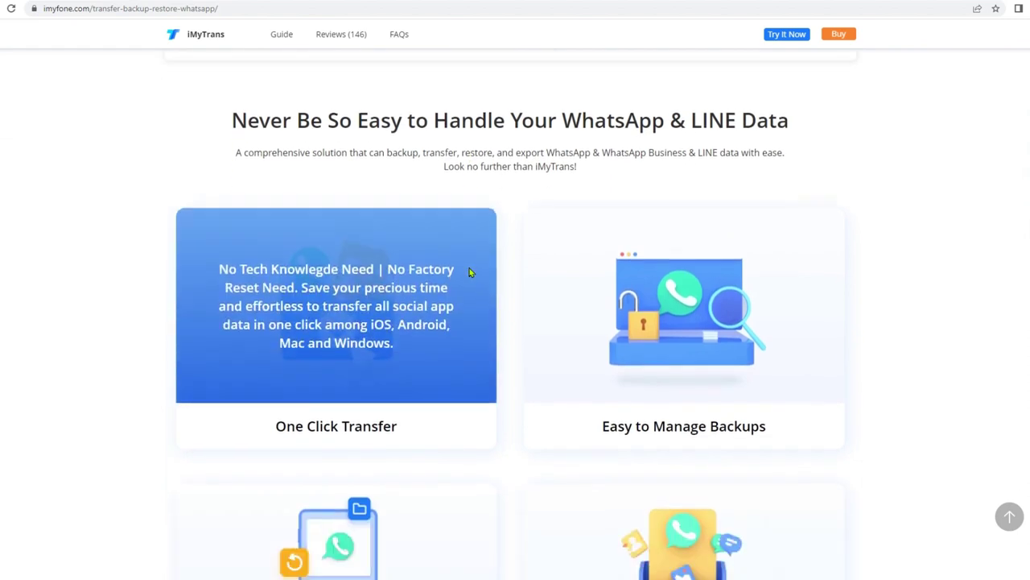